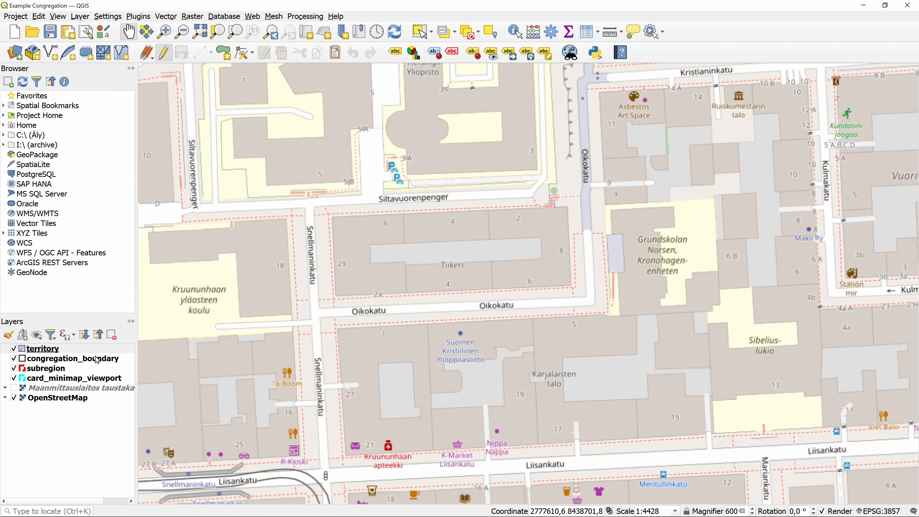
# In the territory layer, trace a four-corner polygon around the Tiikeri block and finish it.
pyautogui.click(69, 348)
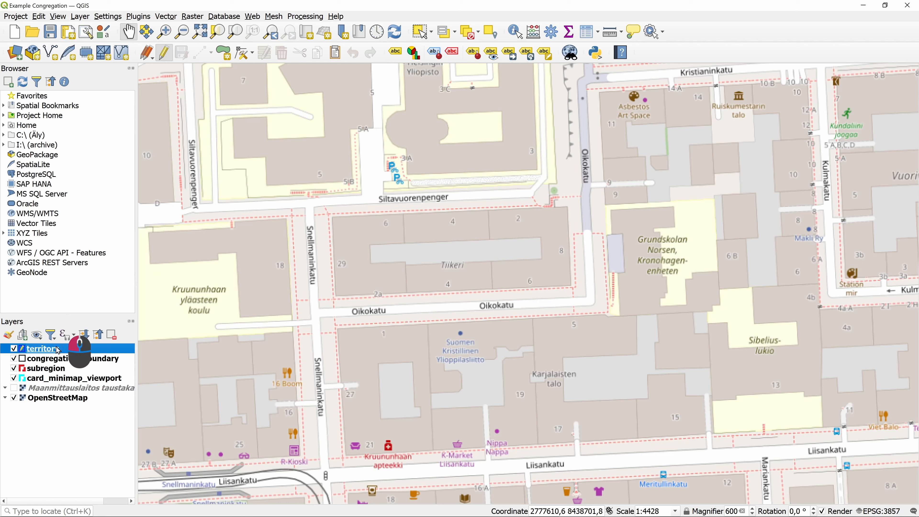
pyautogui.click(224, 53)
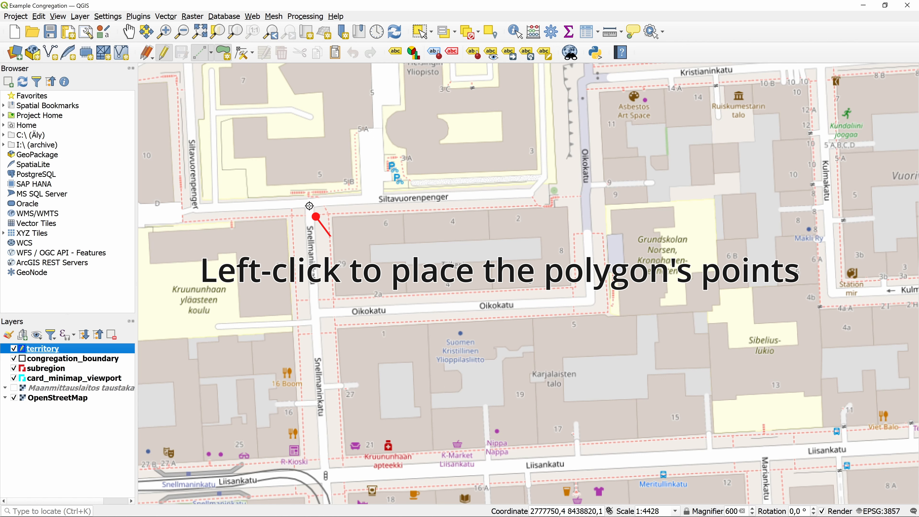
pyautogui.click(309, 206)
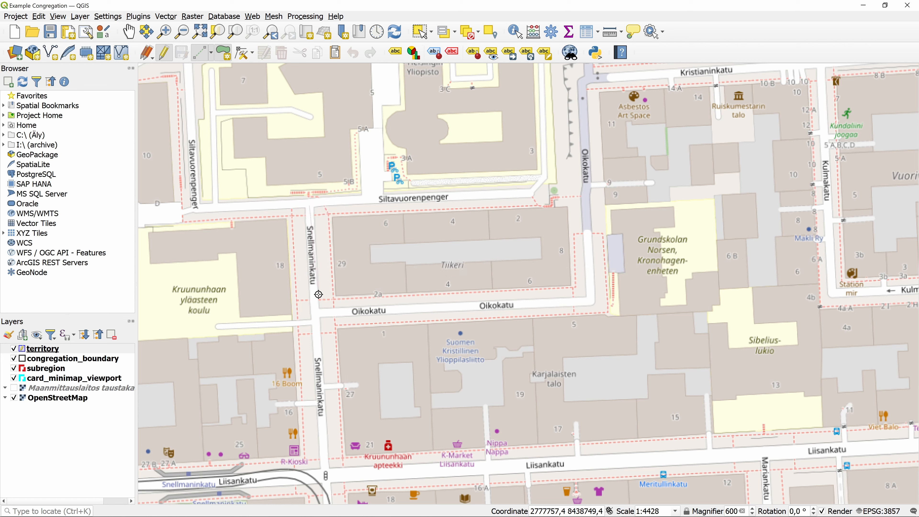
pyautogui.click(320, 308)
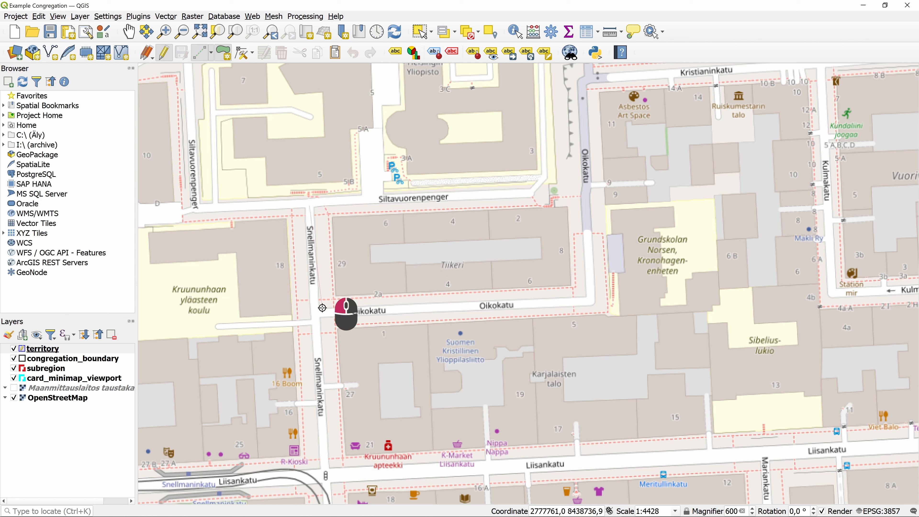
pyautogui.click(582, 296)
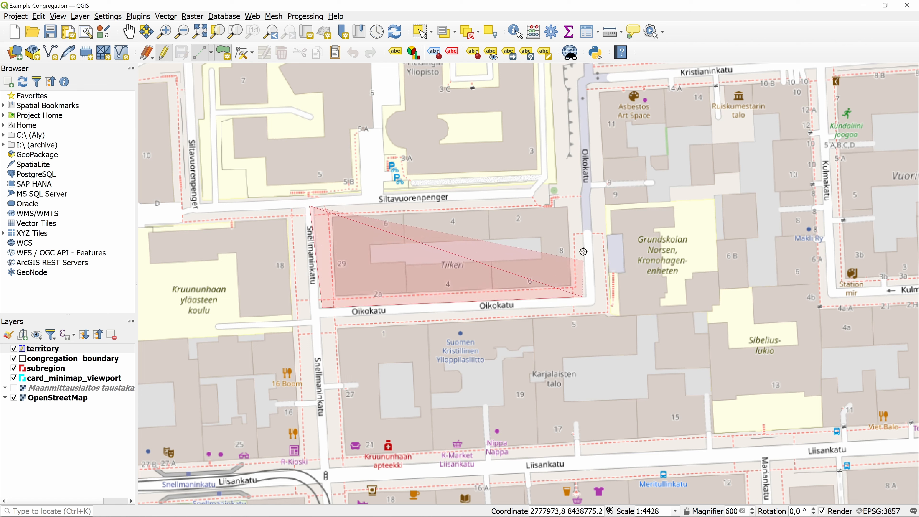
pyautogui.click(575, 198)
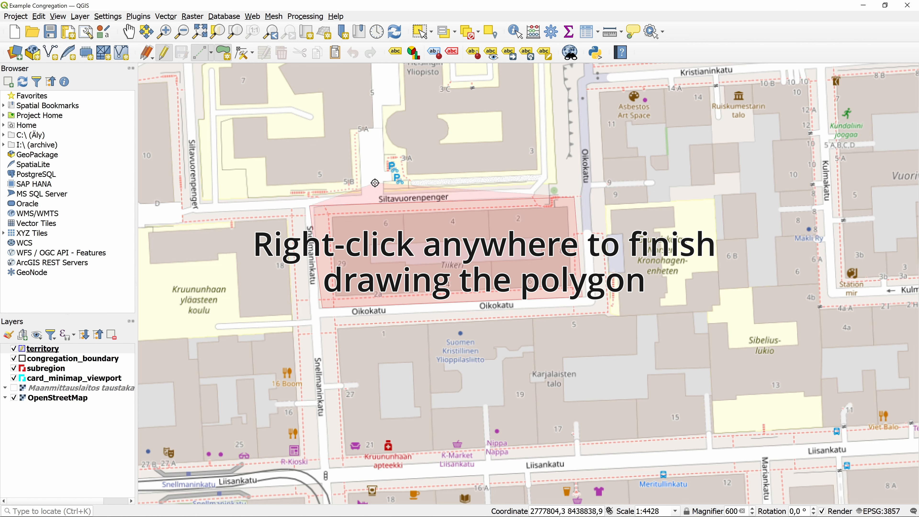
pyautogui.rightClick(368, 190)
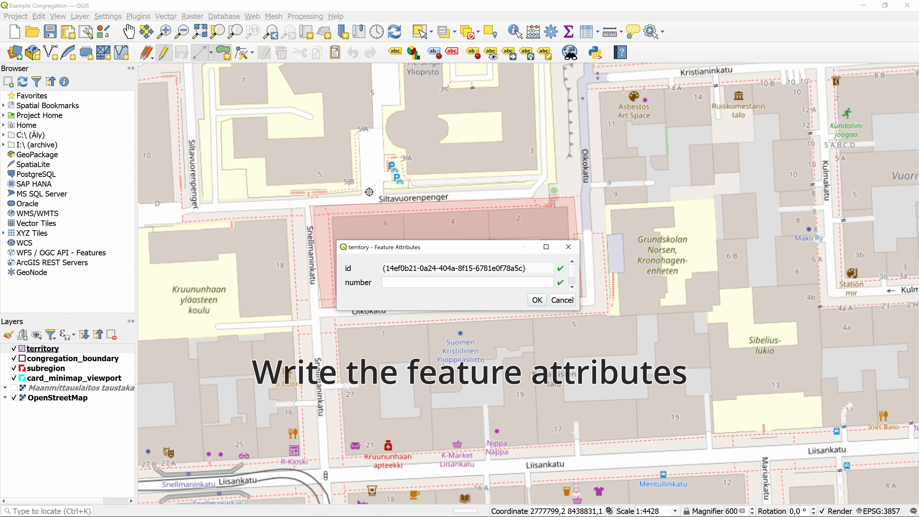
# Enter territory number 123, then enlarge and reposition the attribute form to reveal all fields.
pyautogui.click(407, 282)
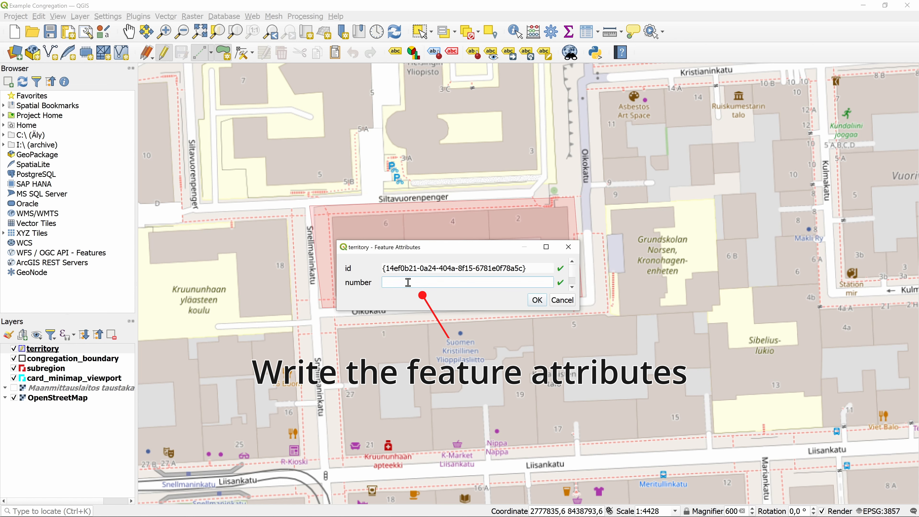
pyautogui.write('123')
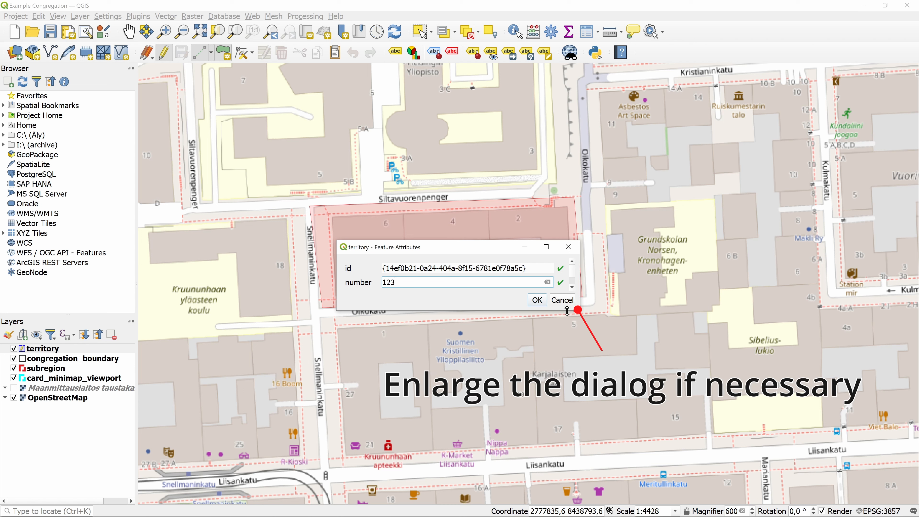
pyautogui.moveTo(567, 311); pyautogui.dragTo(567, 395)
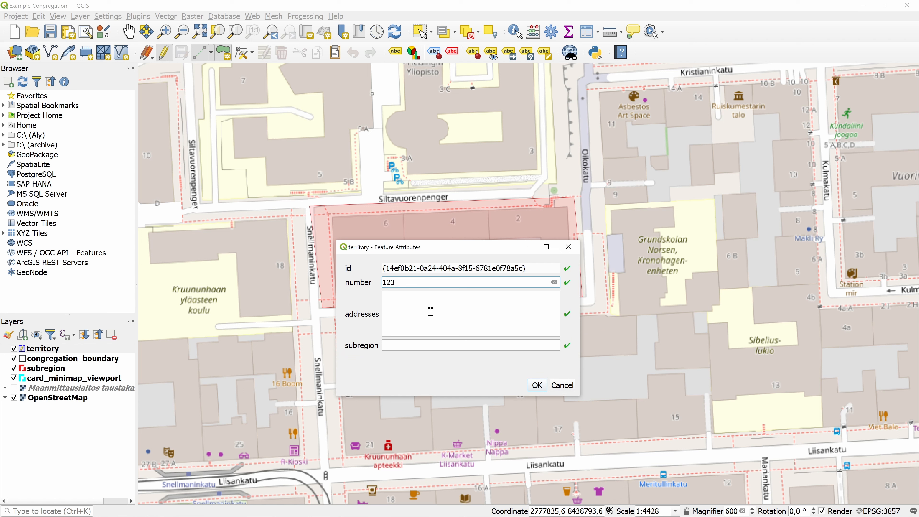
pyautogui.moveTo(418, 247); pyautogui.dragTo(564, 258)
pyautogui.click(566, 314)
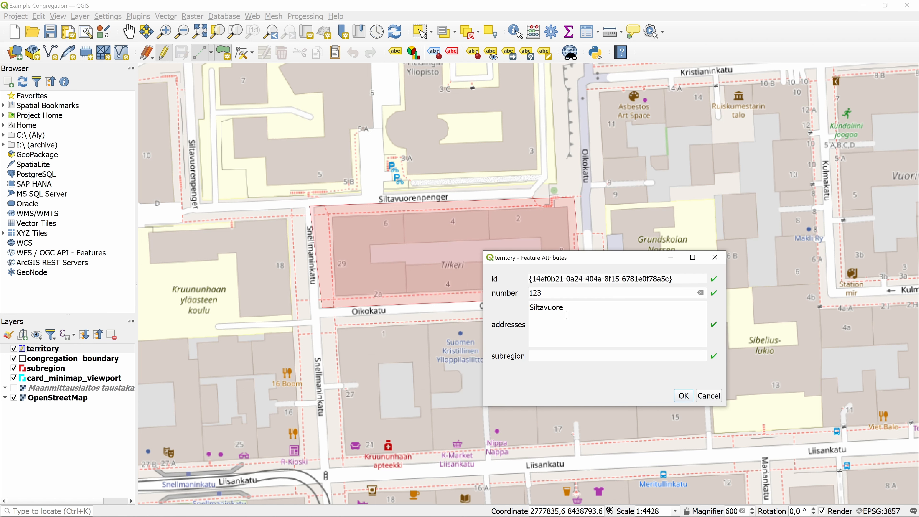
pyautogui.press('Return')
pyautogui.write('Oikokatu')
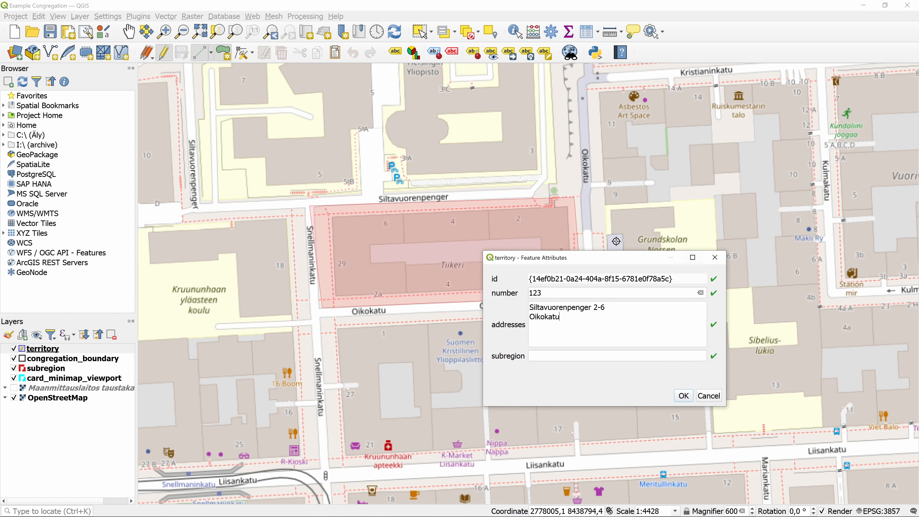
pyautogui.moveTo(612, 259); pyautogui.dragTo(728, 144)
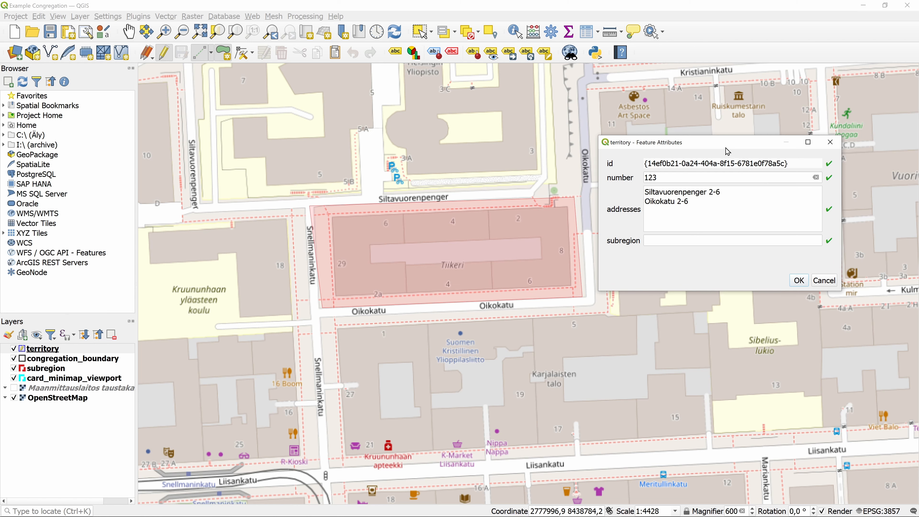
pyautogui.click(681, 240)
pyautogui.write('Kruunuhaka')
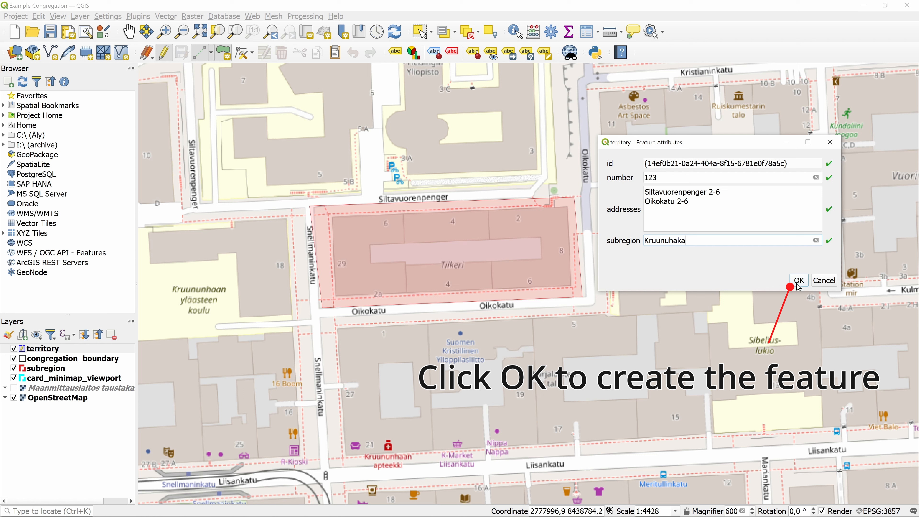
pyautogui.click(798, 284)
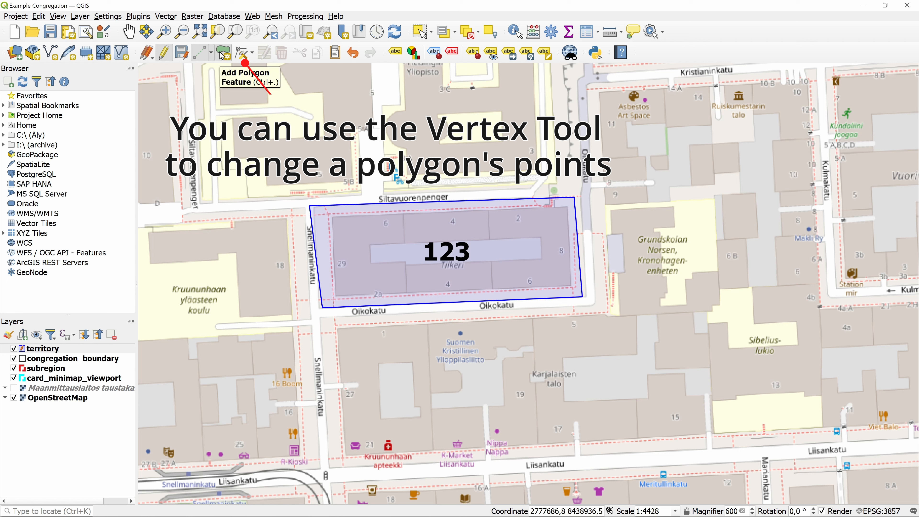
# With the Vertex tool, snap the polygon's top-left and bottom-right corners onto the block's corners.
pyautogui.click(244, 54)
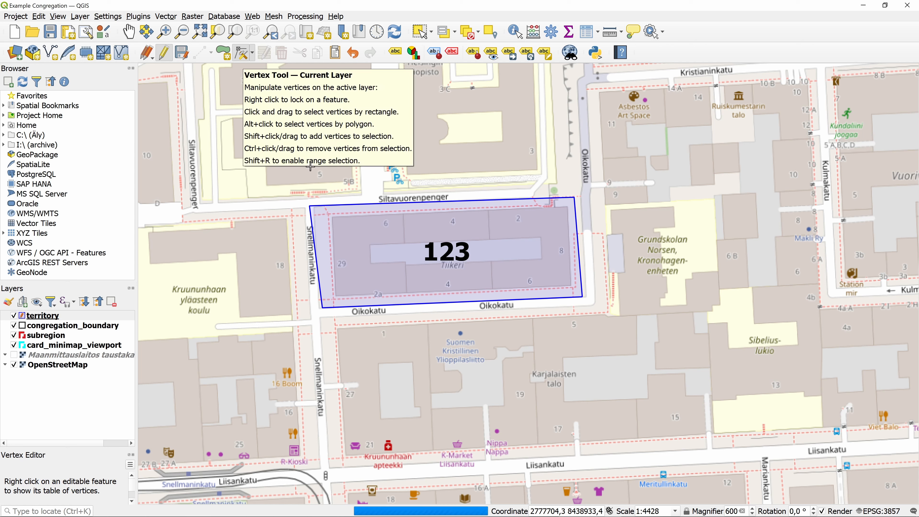
pyautogui.click(310, 205)
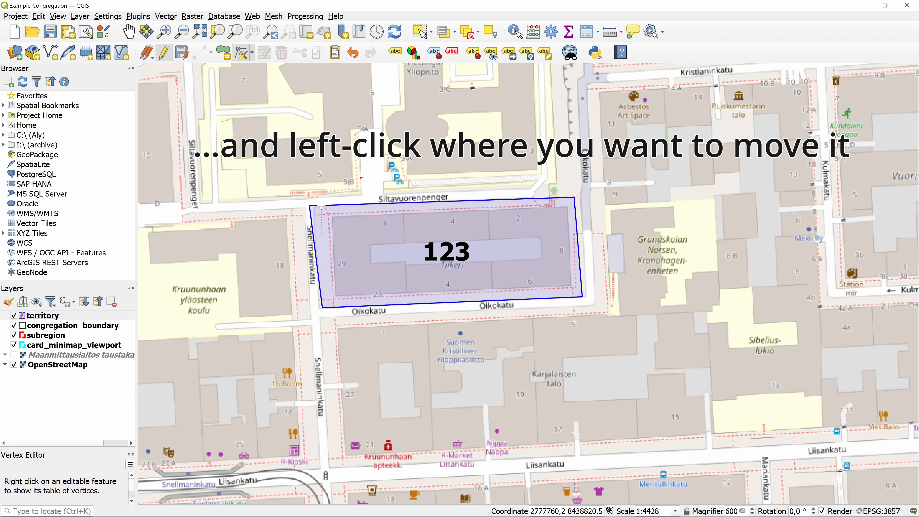
pyautogui.click(319, 206)
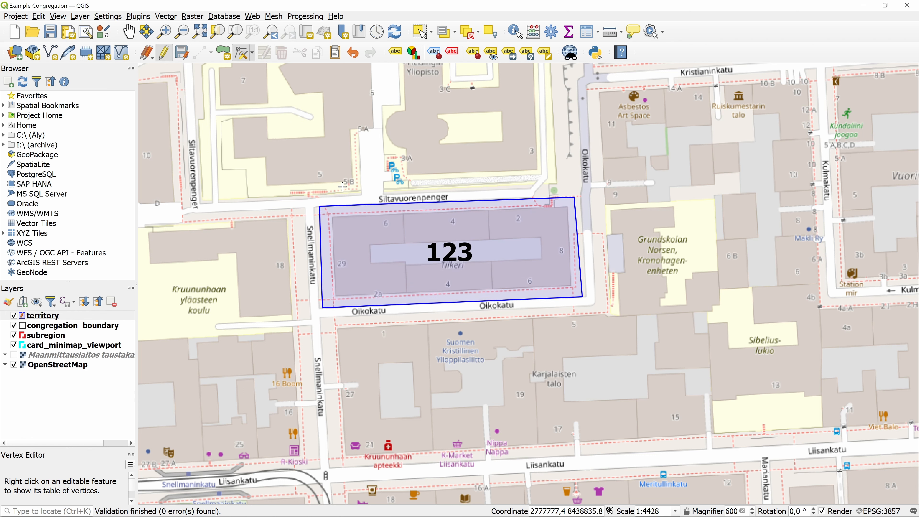
pyautogui.click(583, 297)
pyautogui.click(575, 292)
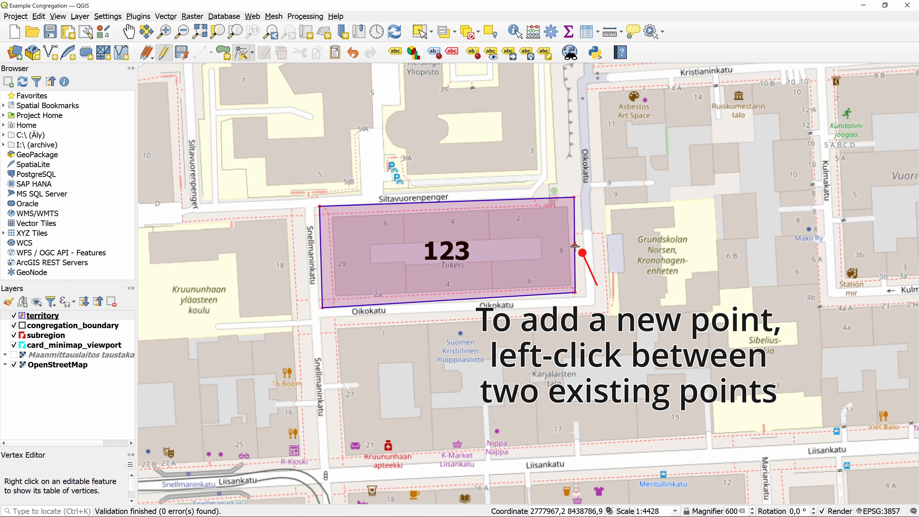
# Add a point on the right edge, then delete the protruding vertex so the edge runs straight.
pyautogui.click(574, 246)
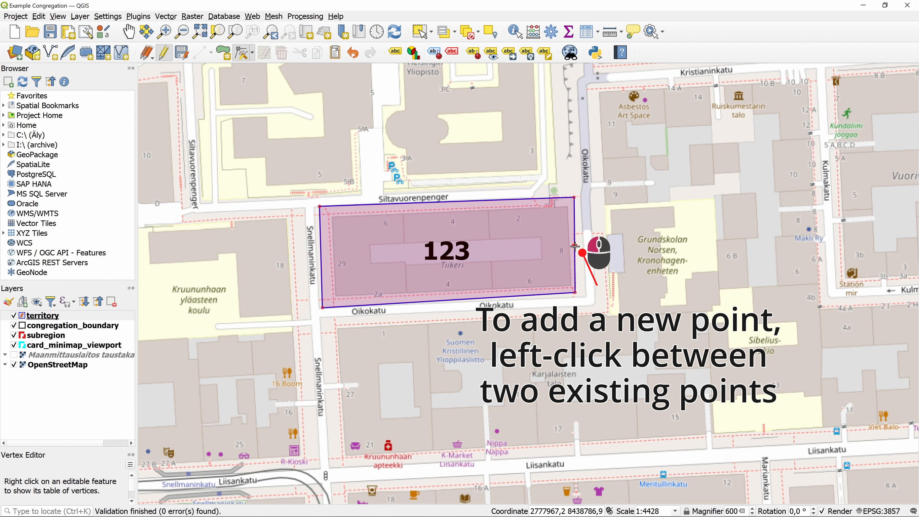
pyautogui.click(605, 247)
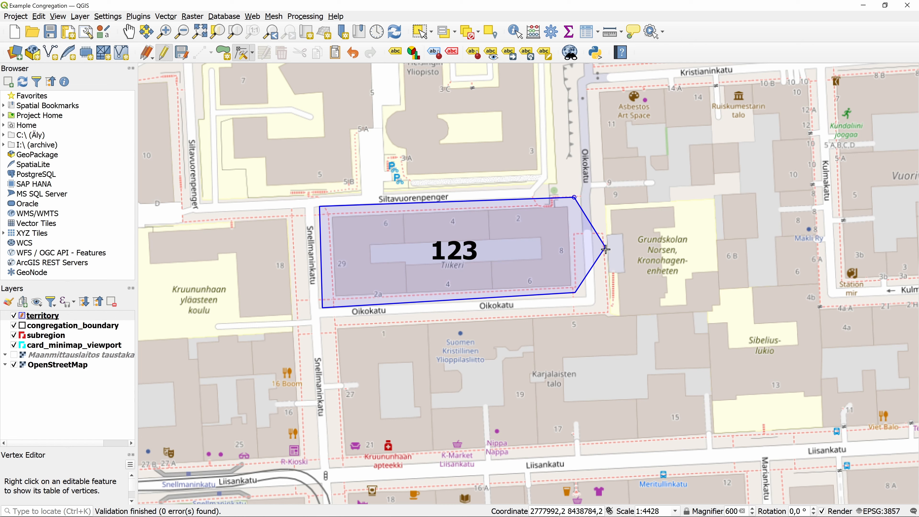
pyautogui.press('Delete')
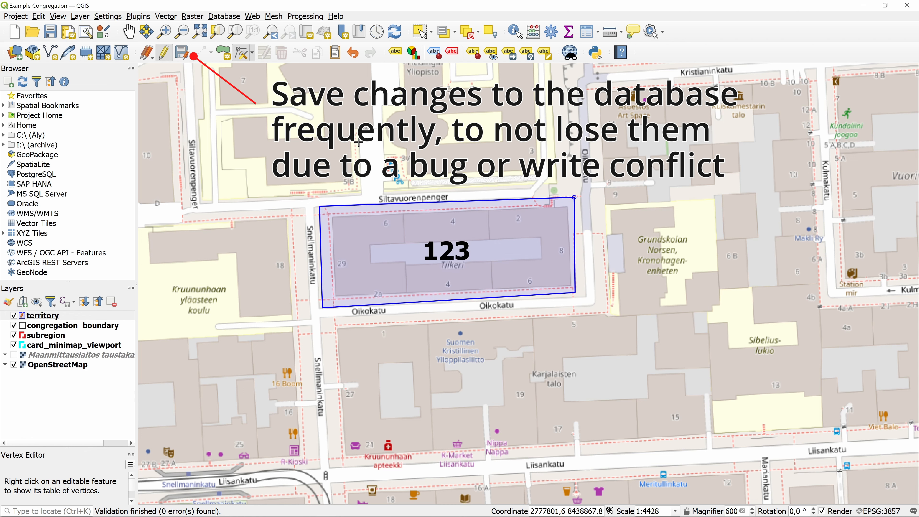
# Save the territory layer's edits to the database and turn editing off.
pyautogui.click(180, 55)
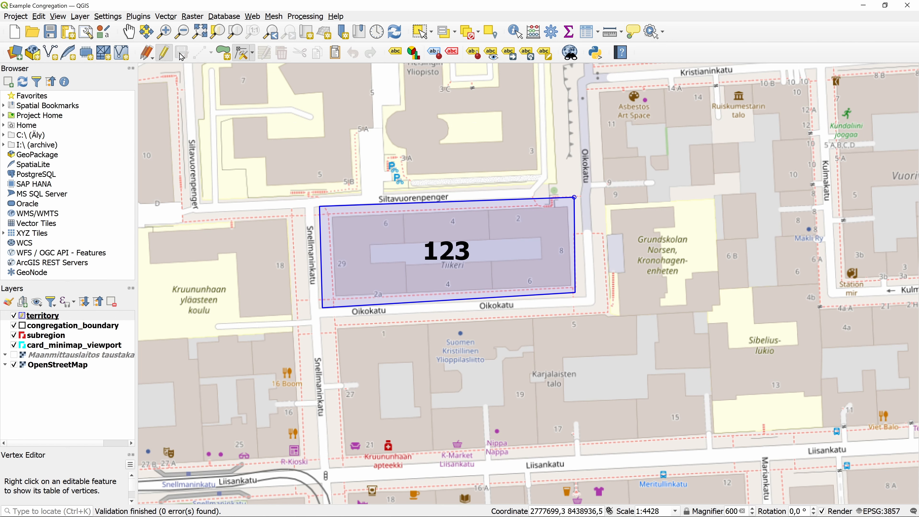
pyautogui.click(163, 54)
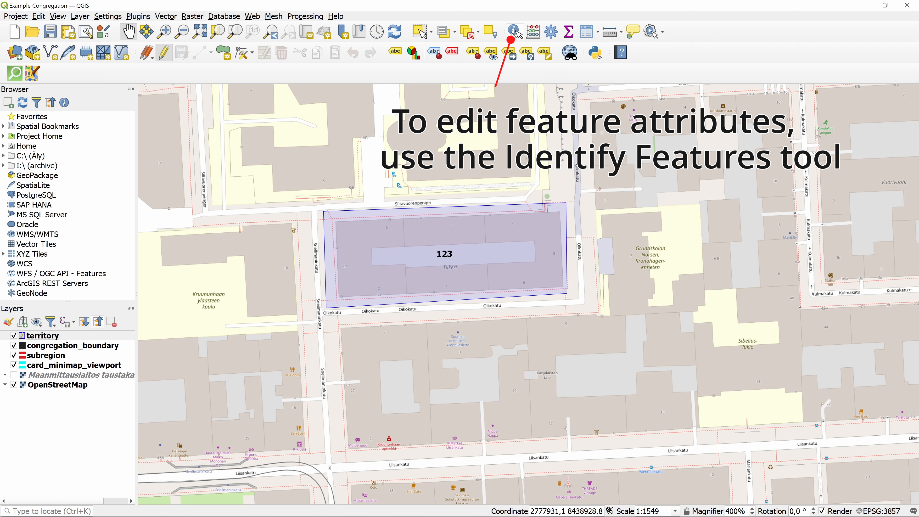
# Identify territory 123 and change its number to 123A in the feature form.
pyautogui.click(515, 33)
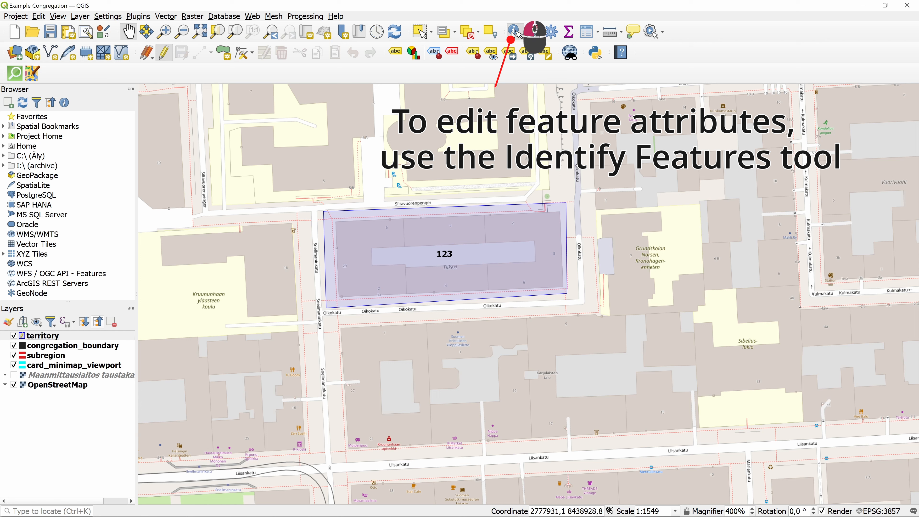
pyautogui.click(517, 254)
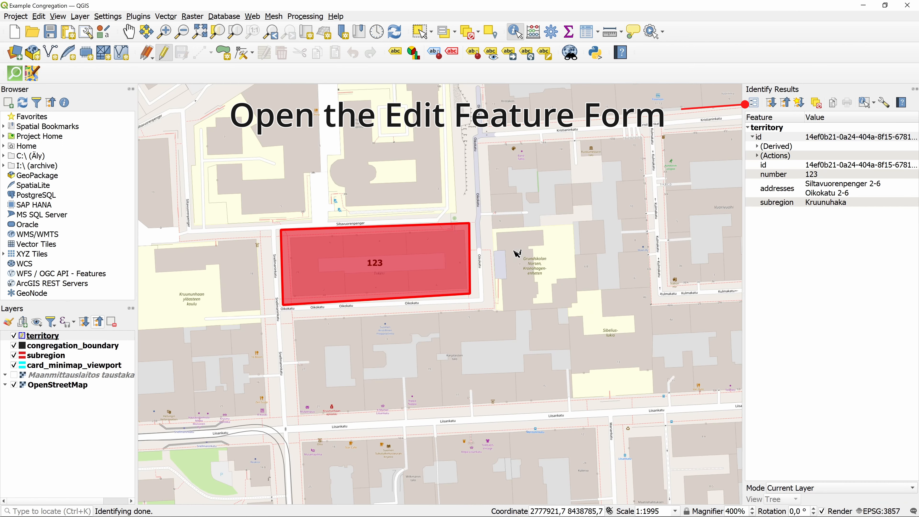
pyautogui.click(754, 103)
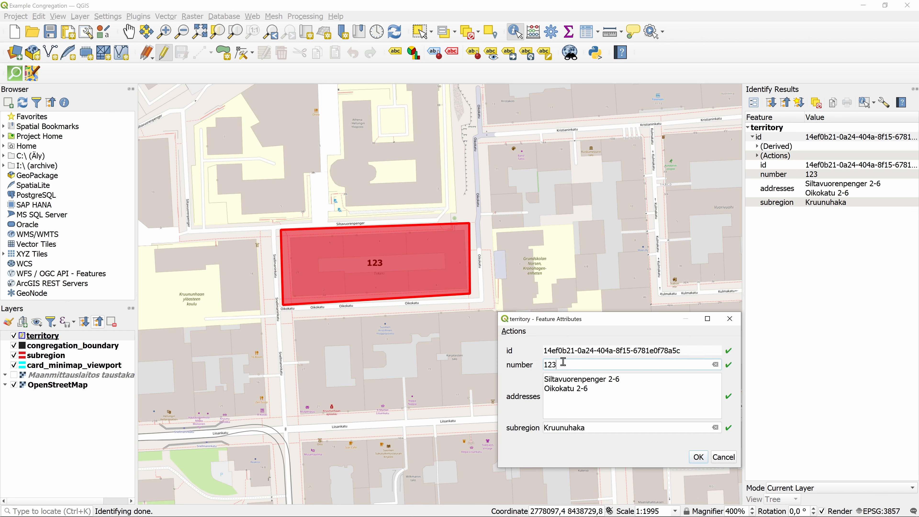
pyautogui.click(698, 456)
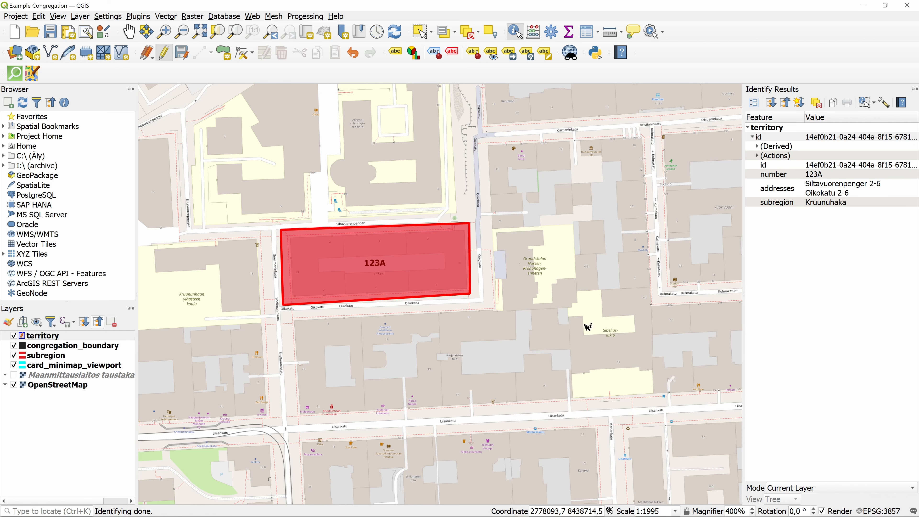
pyautogui.click(570, 299)
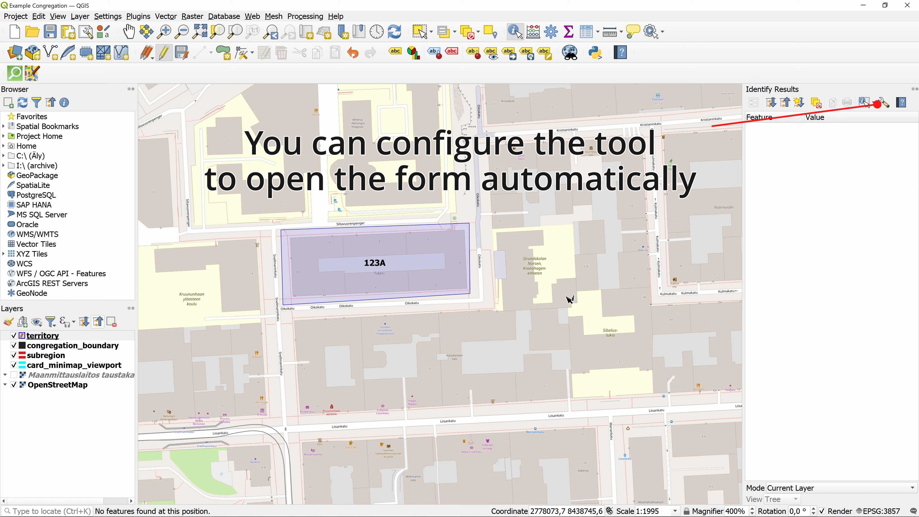
# Enable 'Auto open form for single feature results' in the Identify Results settings.
pyautogui.click(883, 104)
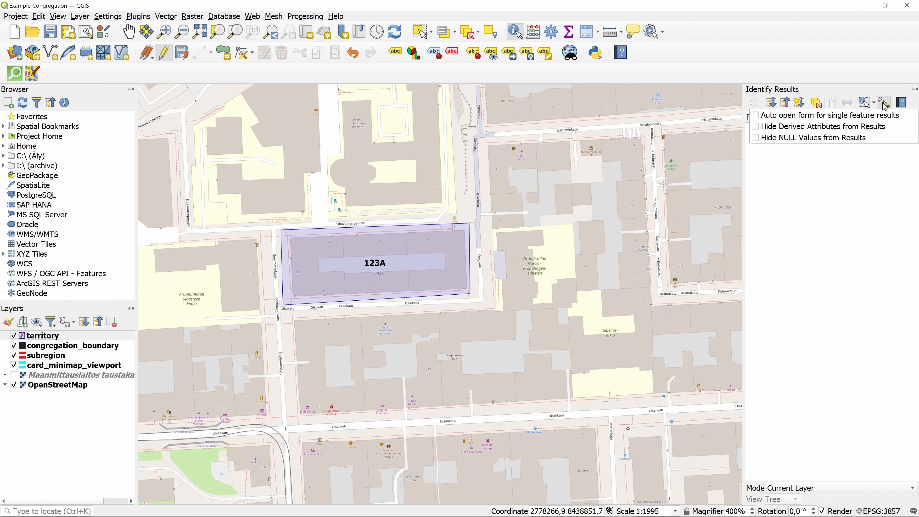
pyautogui.click(875, 115)
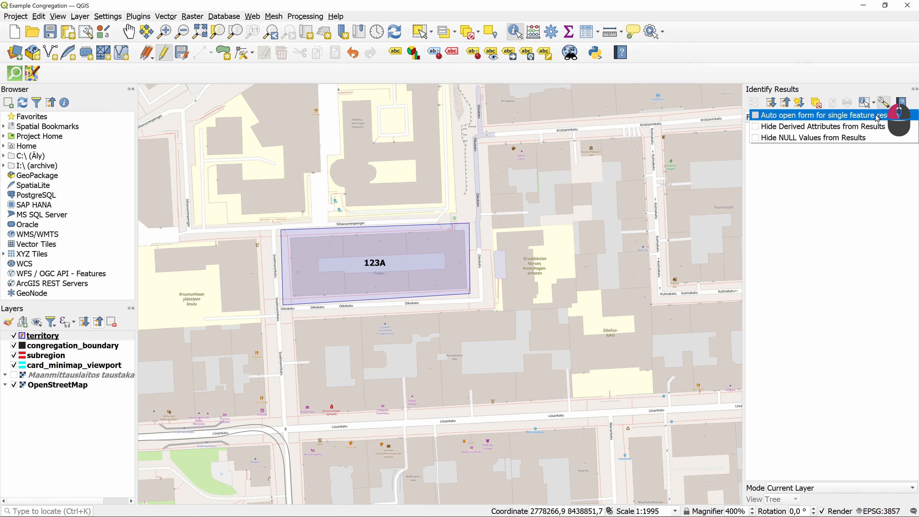
pyautogui.click(916, 90)
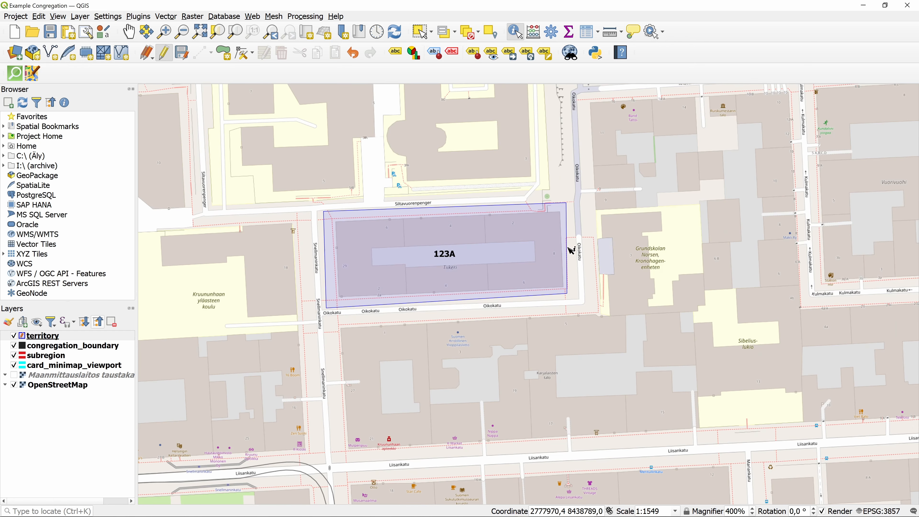
# Identify the territory and change its number from 123A to 123B.
pyautogui.click(511, 258)
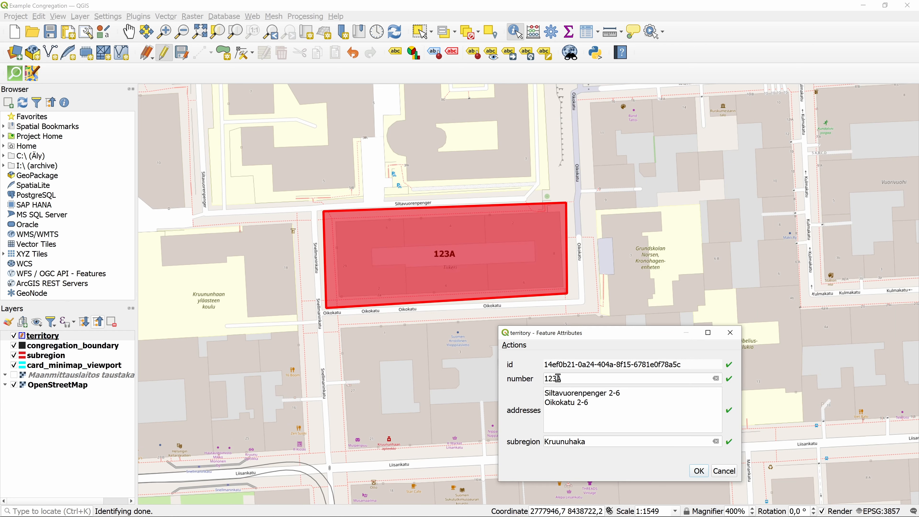
pyautogui.click(562, 378)
pyautogui.press('BackSpace')
pyautogui.write('B')
pyautogui.click(699, 470)
pyautogui.click(640, 289)
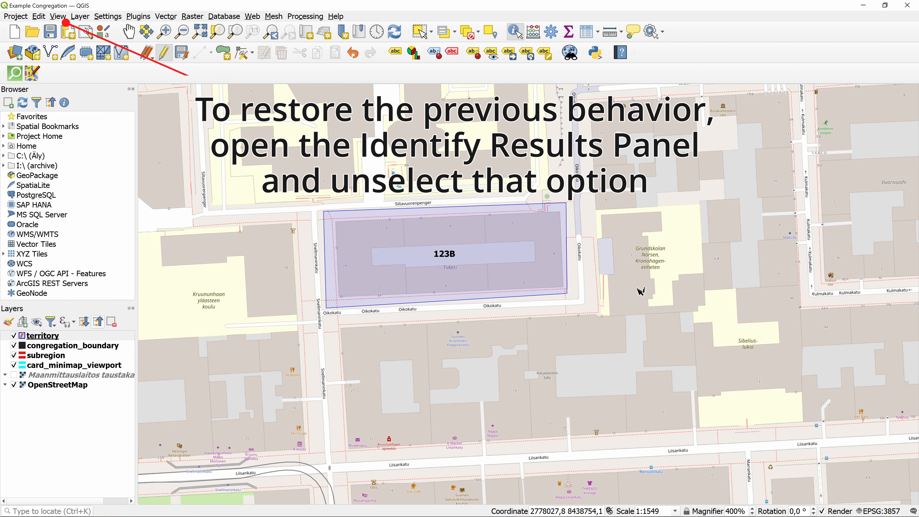
# Bring back the Identify Results panel from View > Panels.
pyautogui.click(59, 18)
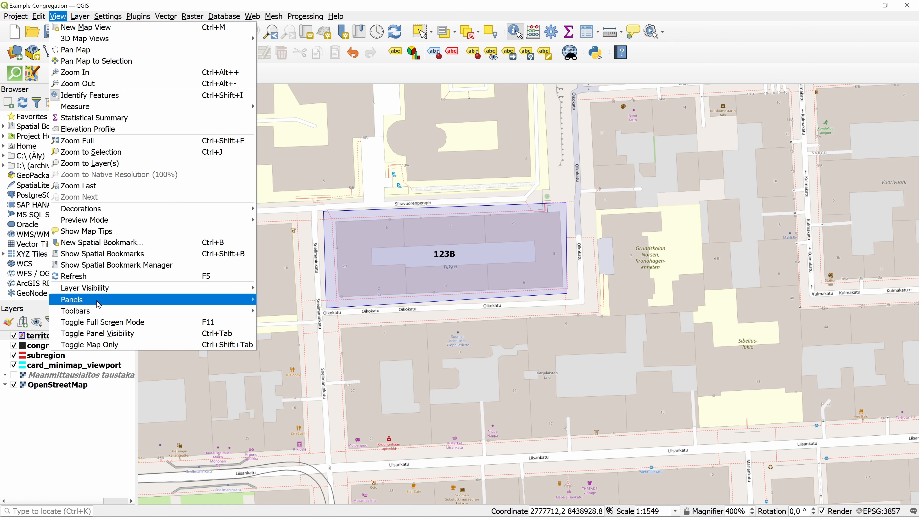
pyautogui.moveTo(97, 301)
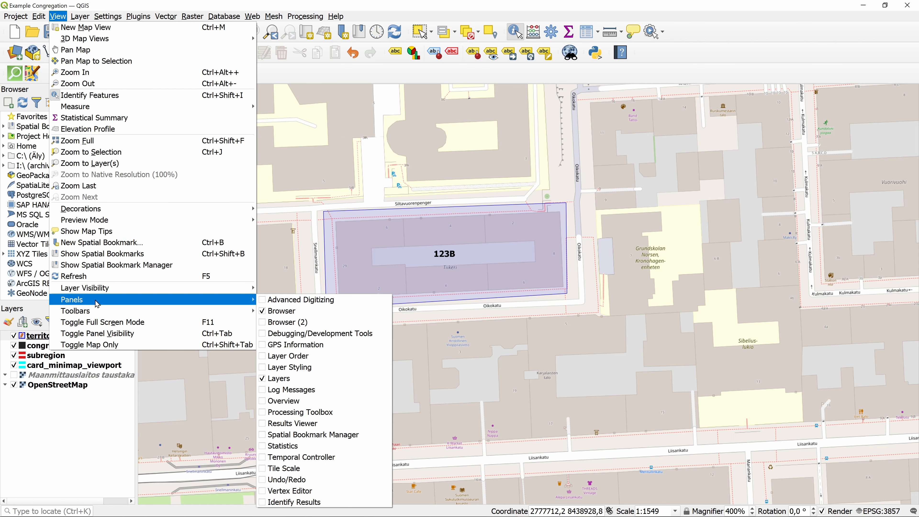
pyautogui.click(310, 502)
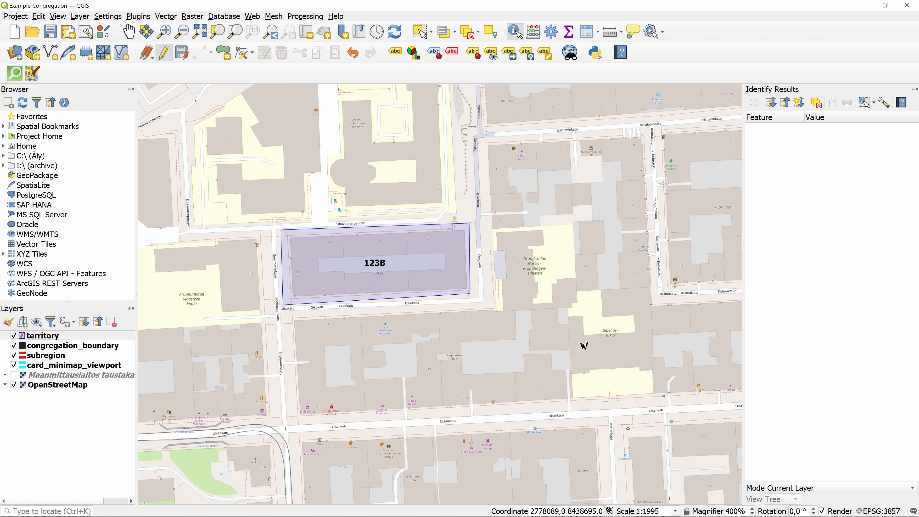
# Uncheck 'Auto open form for single feature results' and identify territory 123B to list its attributes.
pyautogui.click(884, 106)
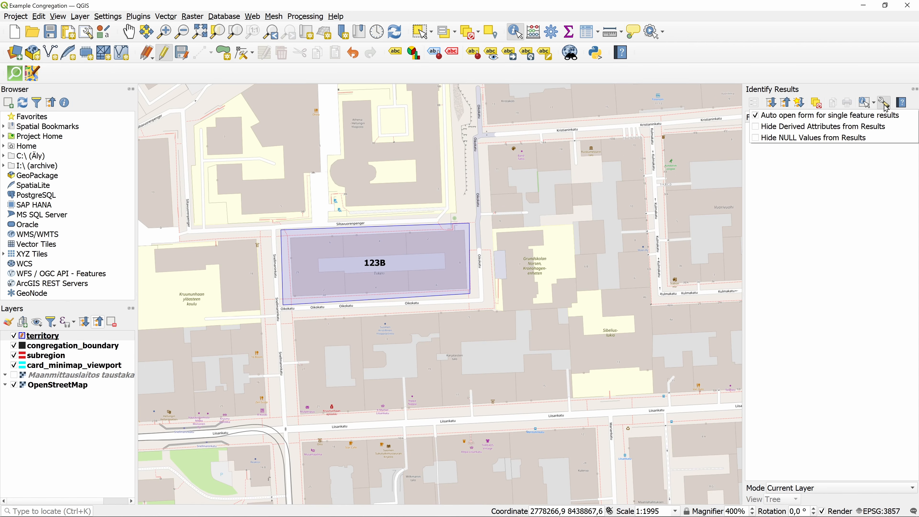
pyautogui.click(873, 116)
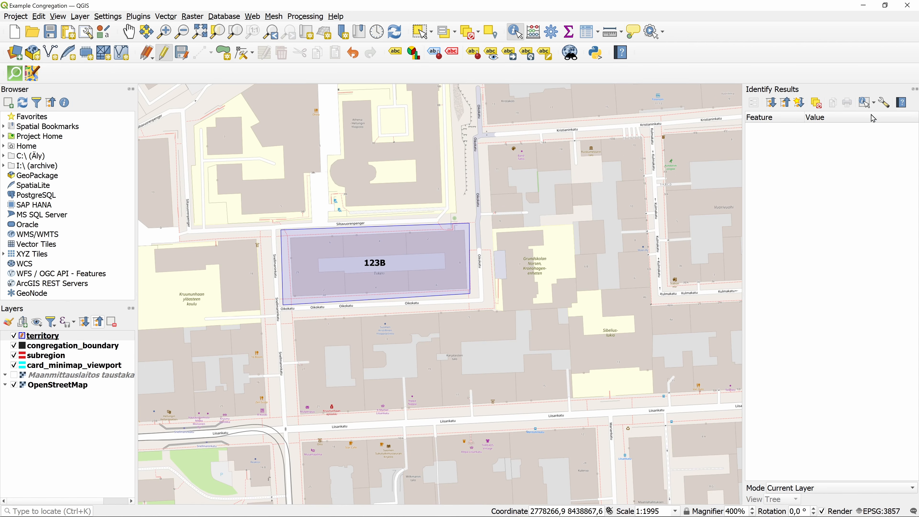
pyautogui.click(915, 90)
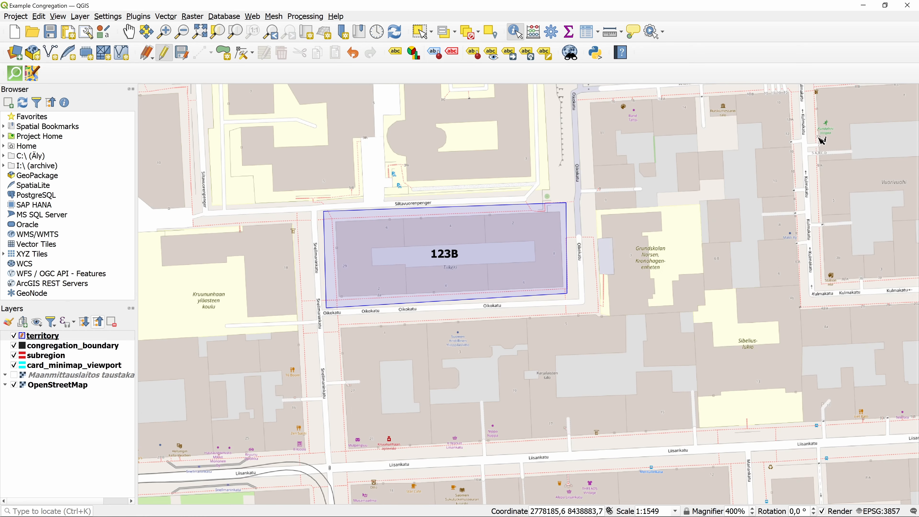
pyautogui.click(505, 249)
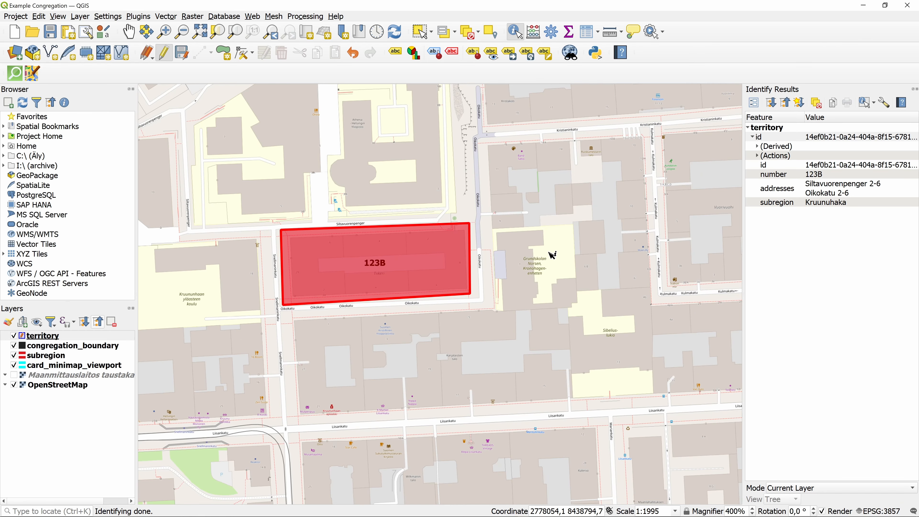